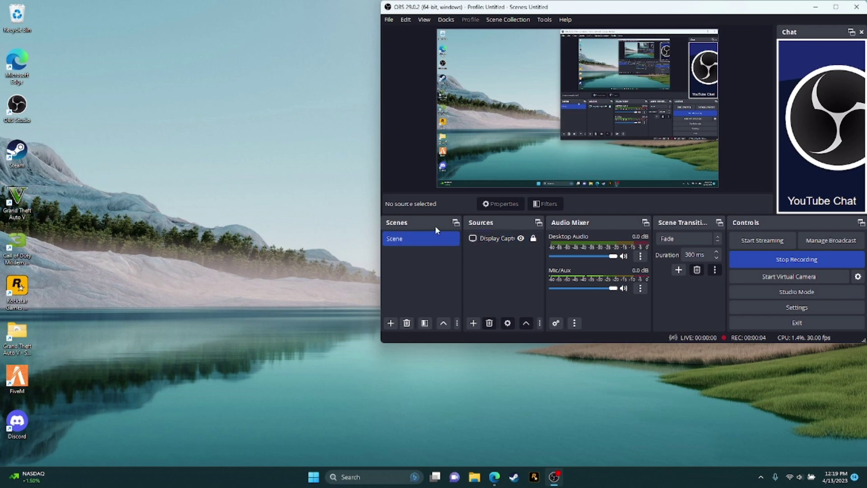
Bring the Edge window with the LSPDFR GTA5 Scripts & Plugins page to the front.
mouse_move(493, 477)
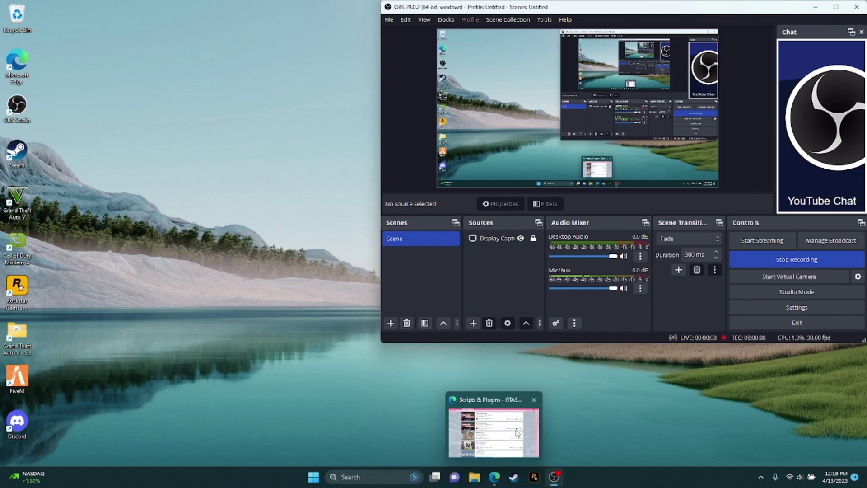
left_click(494, 476)
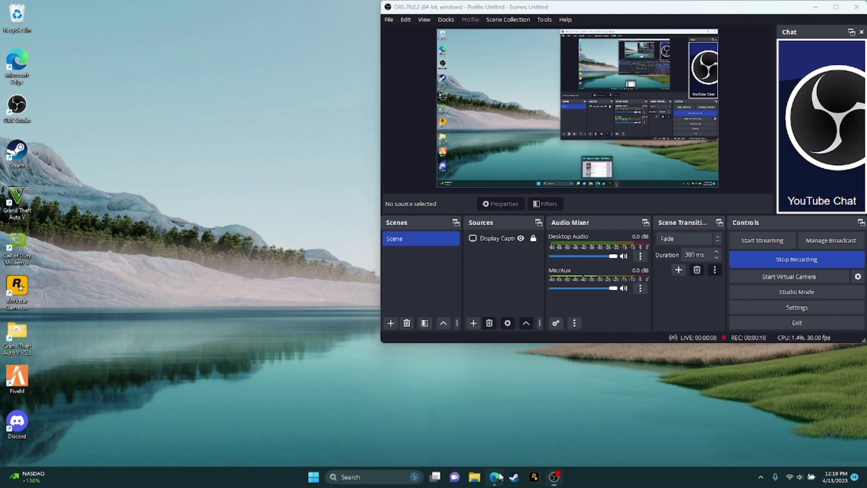
Scroll through the 504-file Scripts & Plugins list until OpenIV (Archive Mirror) shows.
scroll(178, 62, "up", 3)
scroll(178, 62, "up", 15)
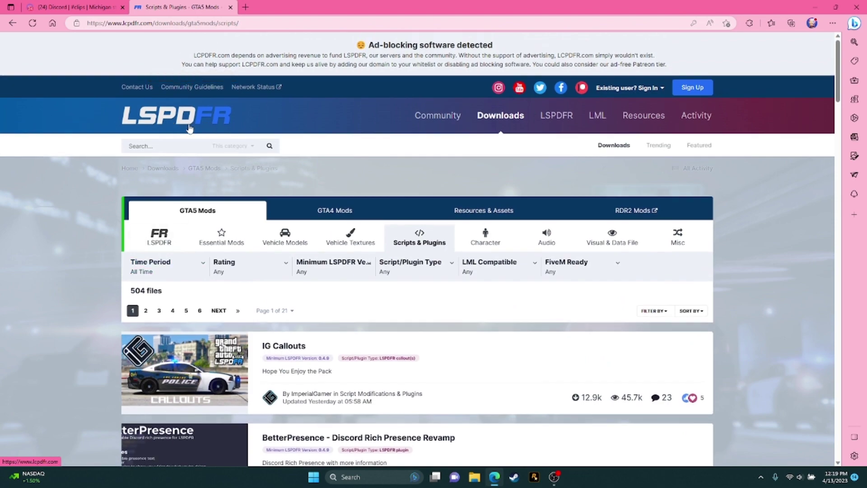
scroll(212, 323, "down", 10)
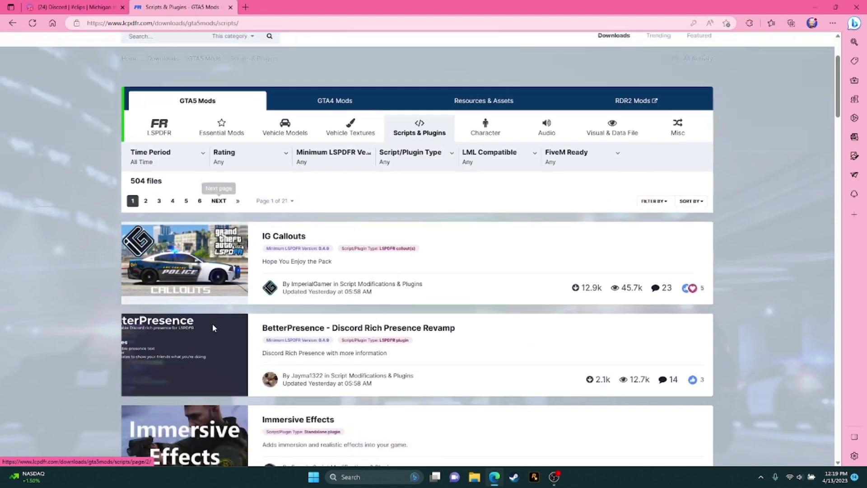
scroll(213, 328, "down", 1)
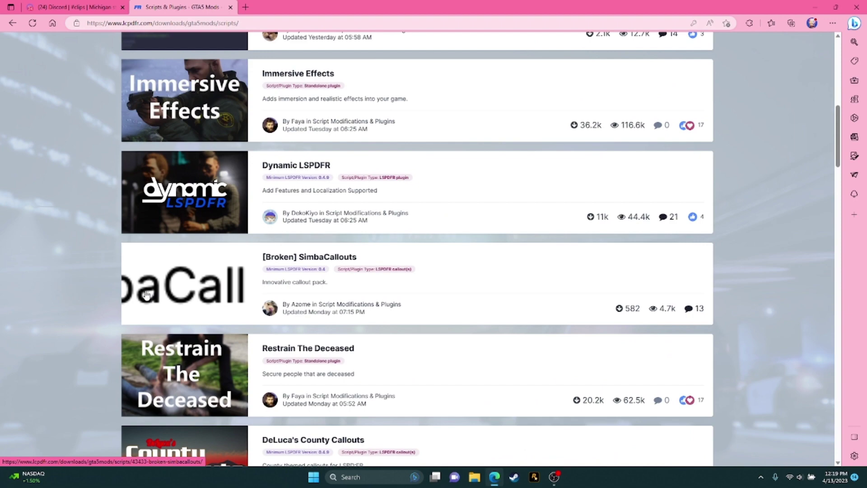
scroll(146, 294, "down", 9)
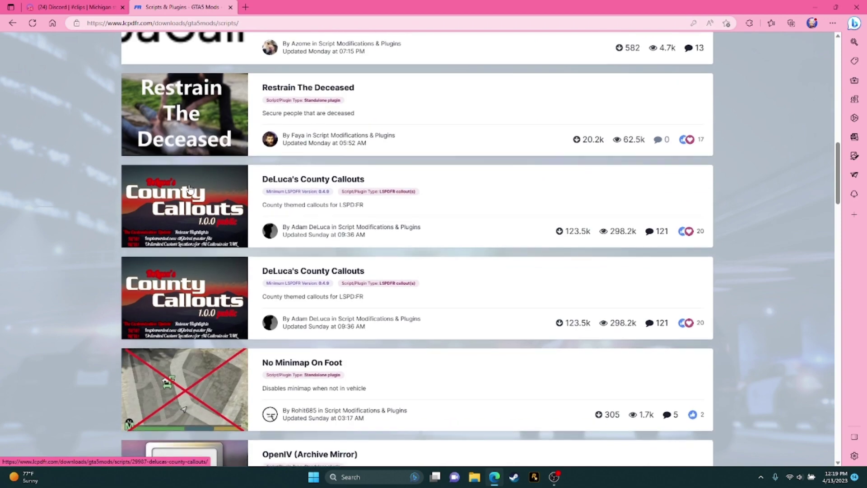
scroll(361, 168, "up", 5)
scroll(361, 168, "up", 8)
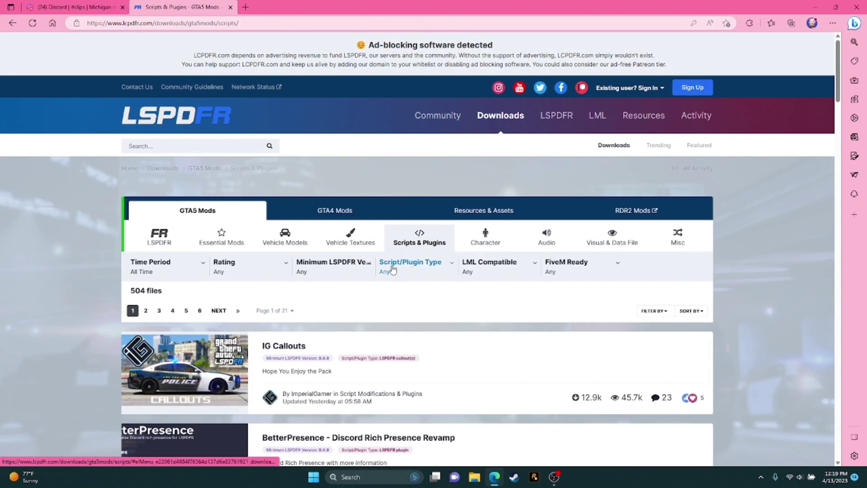
scroll(397, 269, "down", 10)
scroll(209, 157, "down", 15)
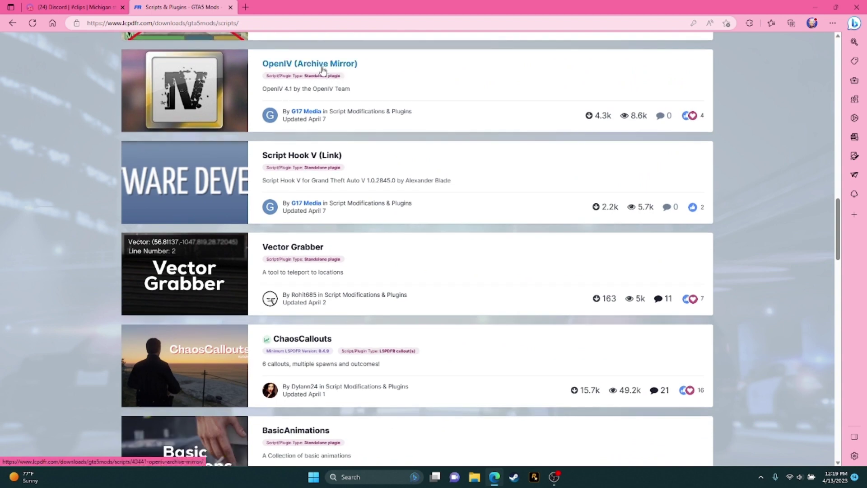
Download OpenIV (Archive Mirror) 4.1 and agree to LCPDFR's download terms.
left_click(323, 67)
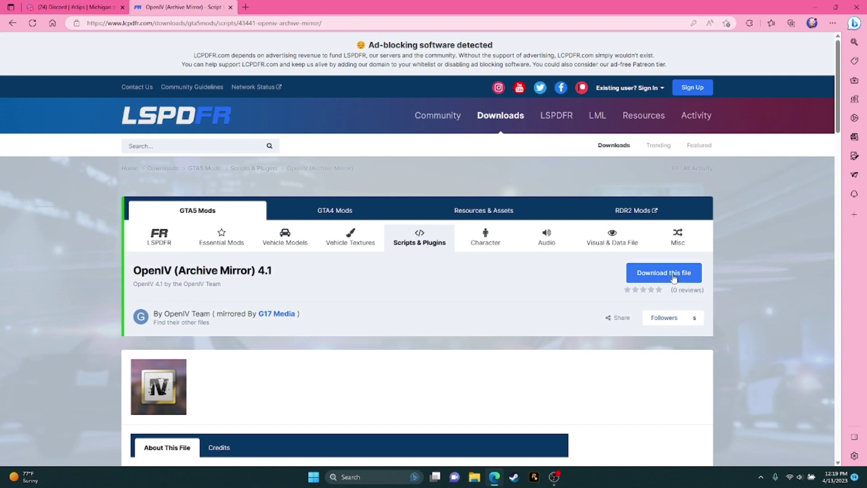
left_click(659, 272)
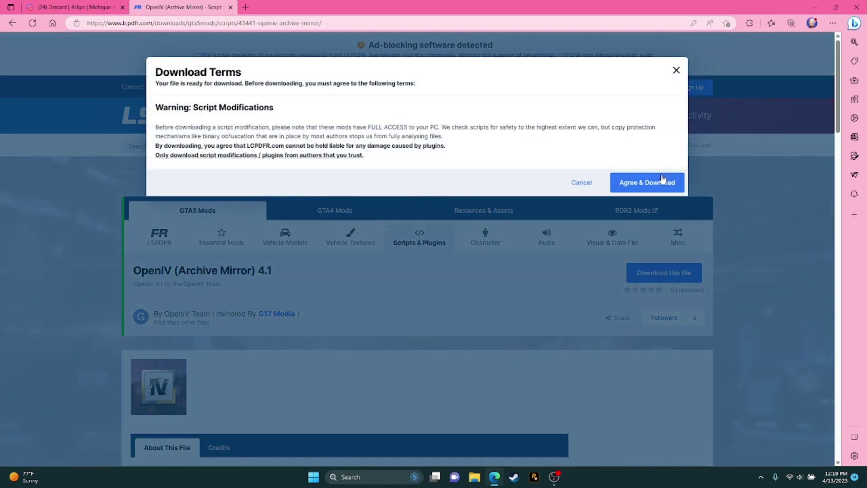
left_click(646, 181)
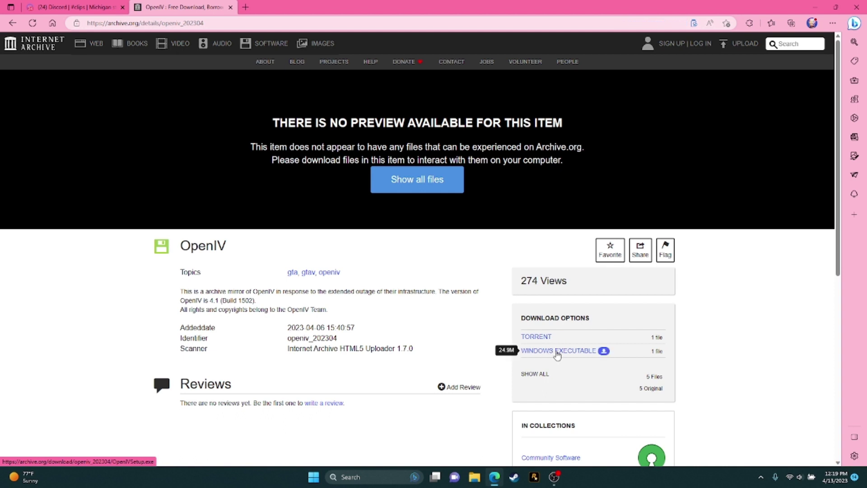
Download the OpenIV Windows executable (OpenIVSetup.exe) and minimize the browser.
left_click(557, 351)
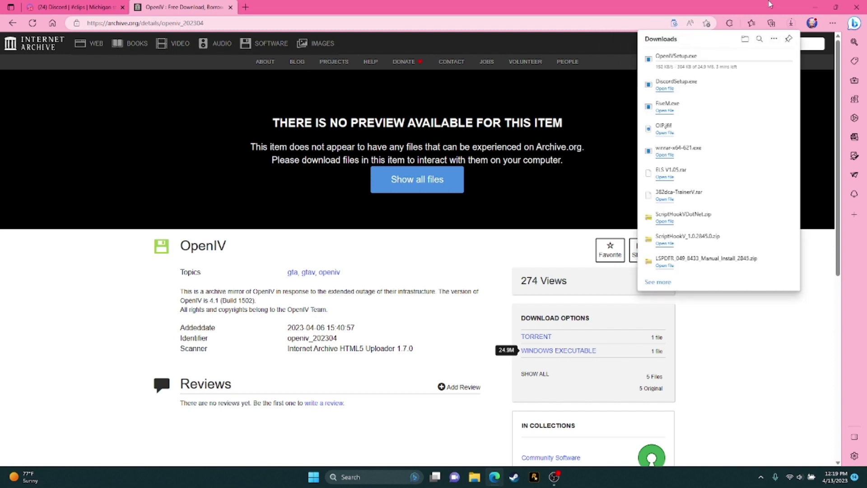
left_click(816, 5)
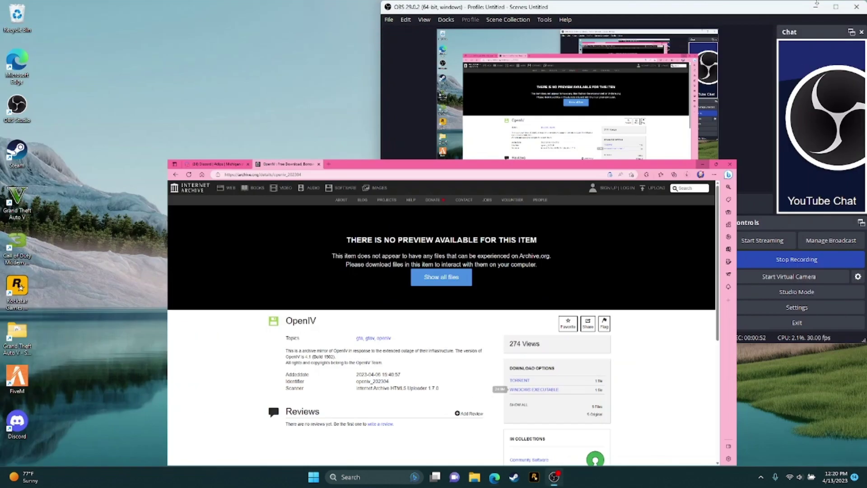
Confirm English as the installer language and continue to the Software License Terms.
left_click(816, 6)
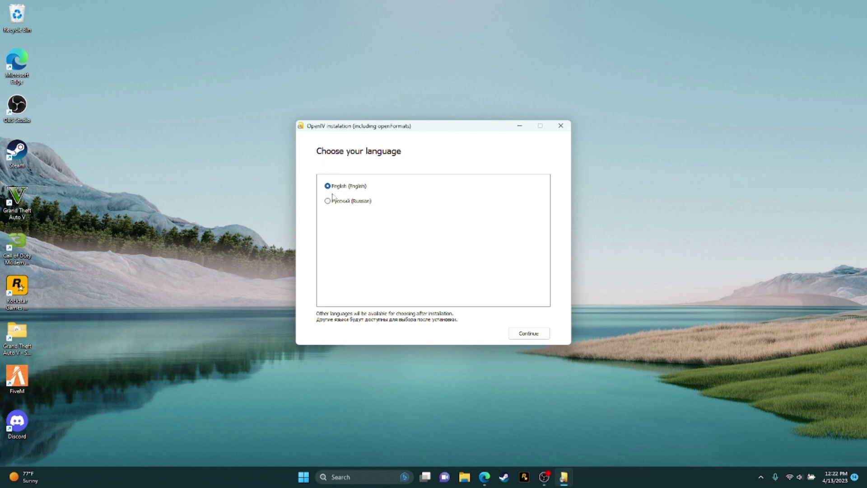
left_click(338, 204)
left_click(334, 188)
left_click(529, 334)
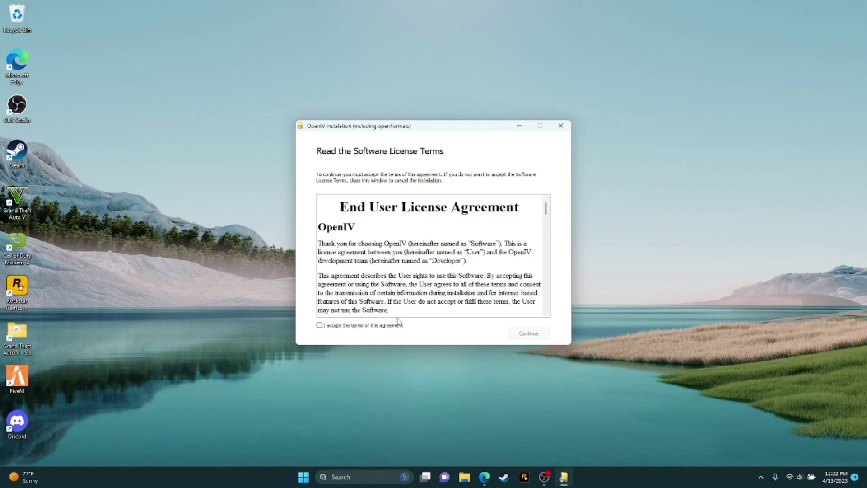
Accept the license and install OpenIV on this computer with a desktop icon.
left_click(395, 325)
left_click(524, 336)
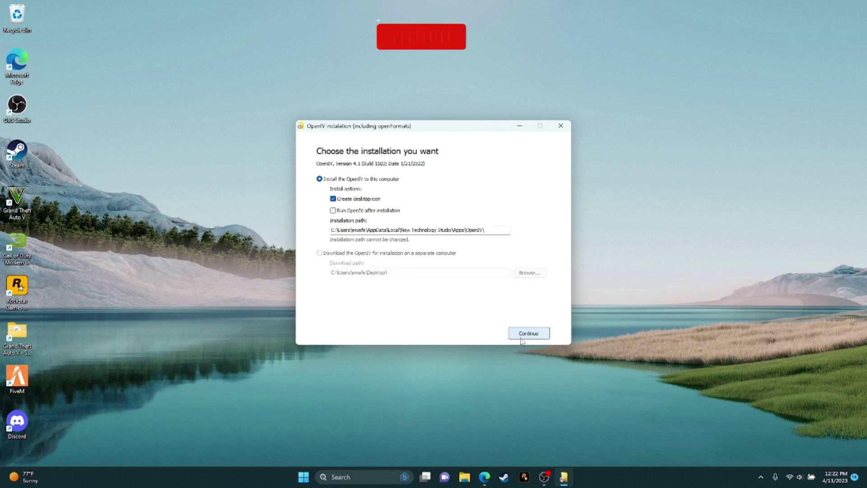
left_click(533, 333)
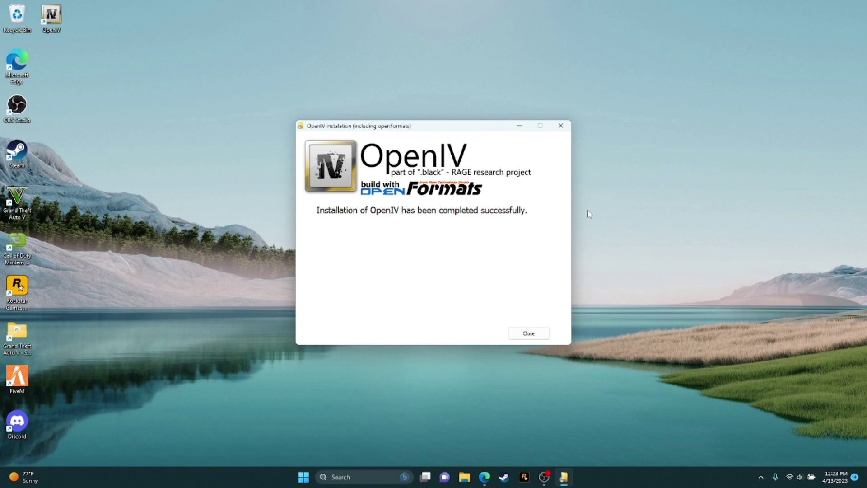
Close the OpenIV installer after the successful installation.
left_click(516, 333)
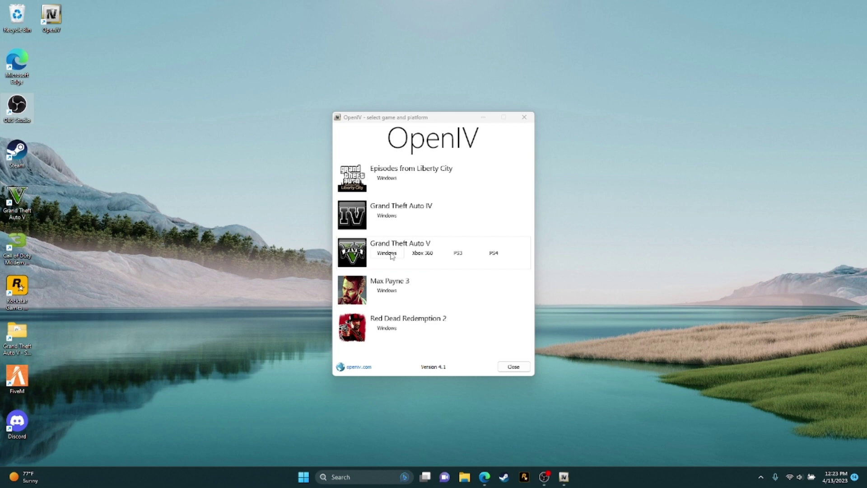
Choose GTA V for Windows, select the Steam Grand Theft Auto V folder, and continue past the backups reminder.
left_click(391, 255)
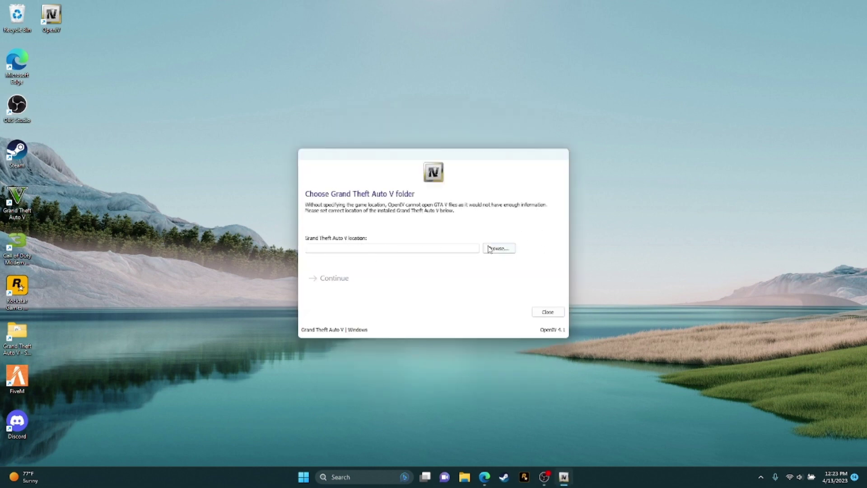
left_click(489, 250)
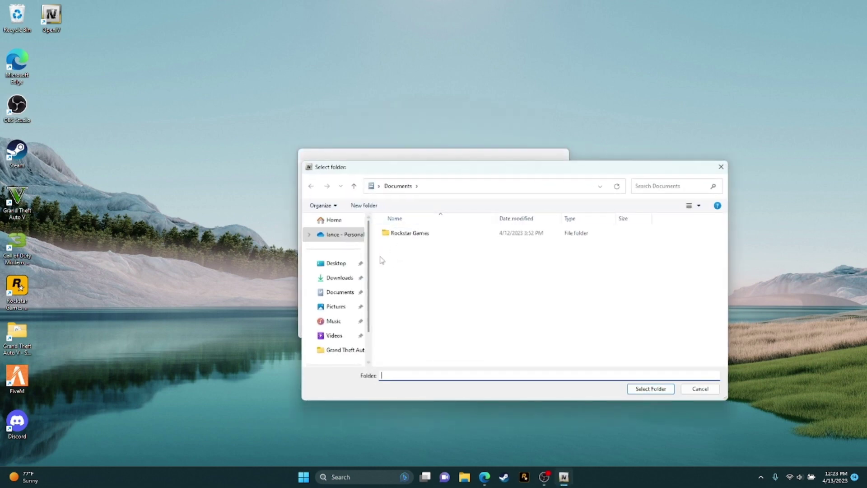
scroll(331, 321, "down", 1)
left_click(341, 335)
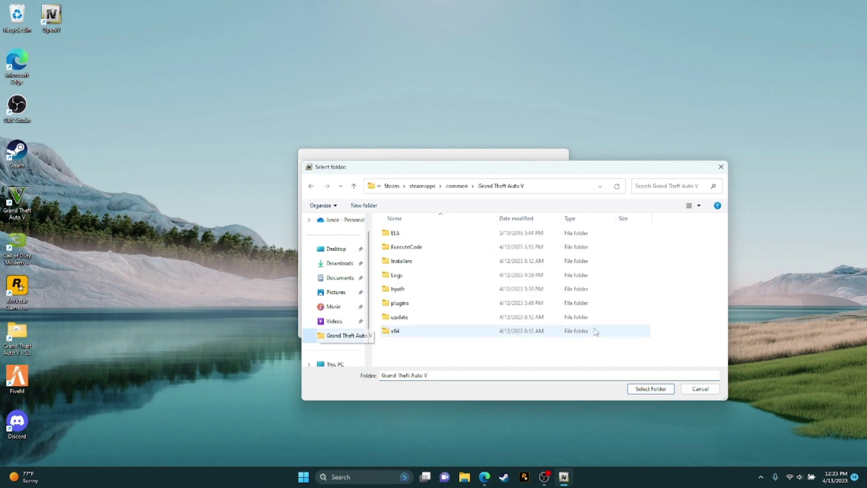
left_click(632, 389)
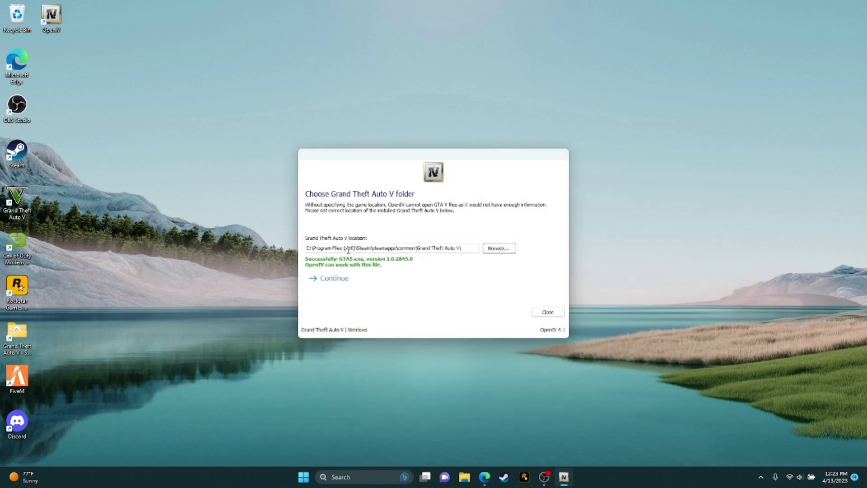
left_click(329, 276)
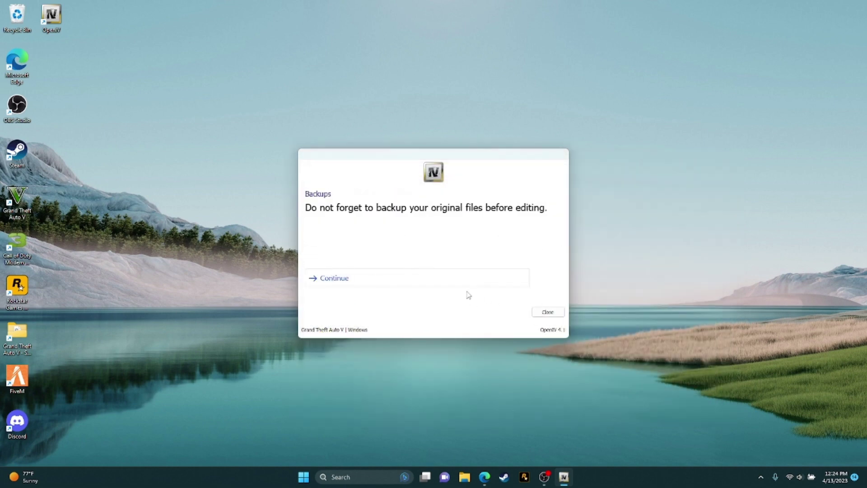
left_click(463, 285)
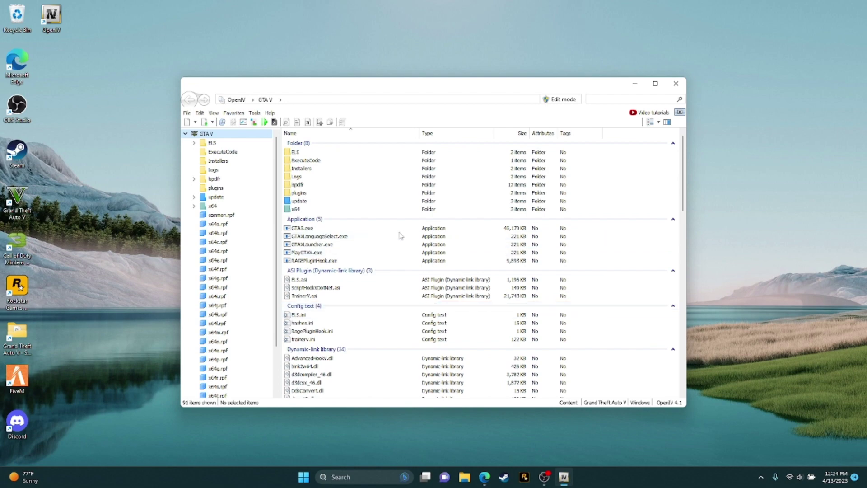
Maximize the OpenIV window and switch on Edit mode.
left_click_drag(348, 90, 359, 146)
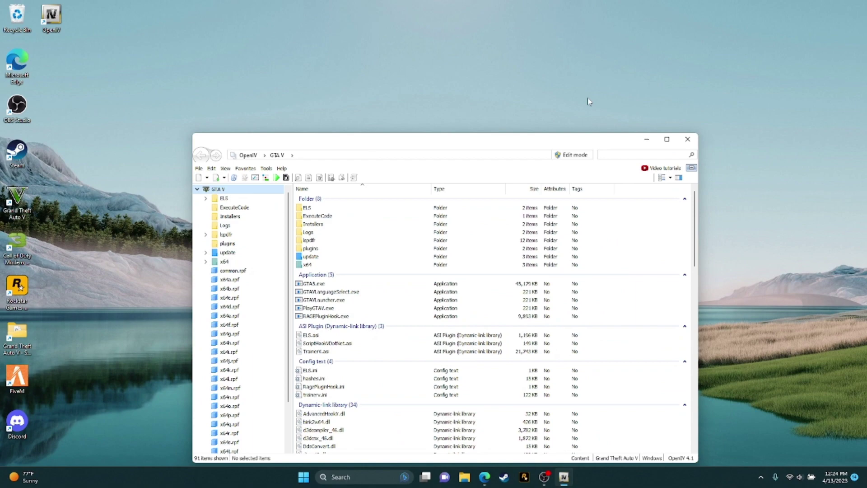
left_click(671, 142)
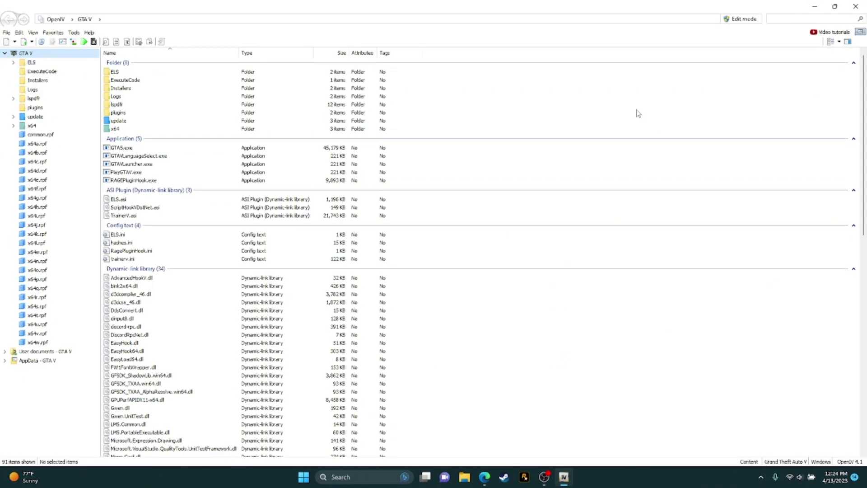
left_click(745, 21)
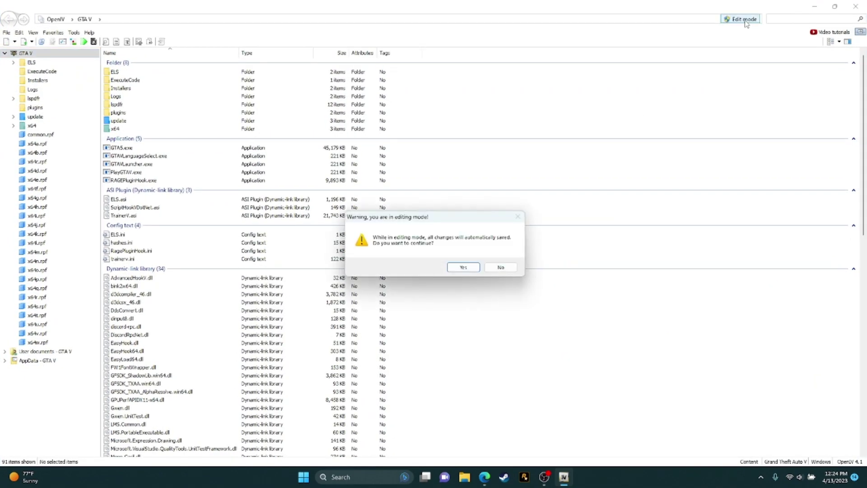